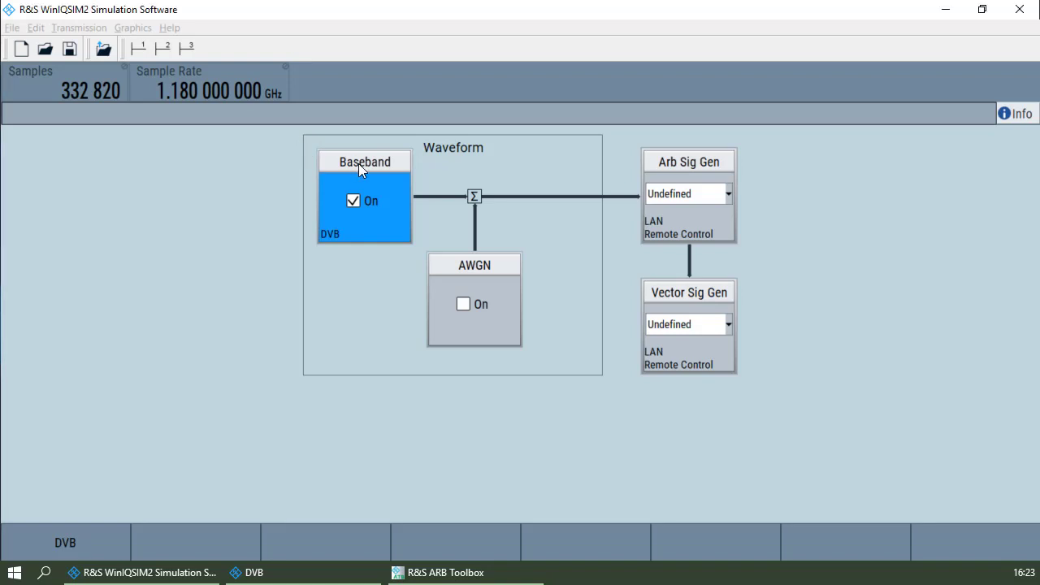
Open the DVB baseband and keep DVB-S2X as the standard with CCM mode.
{"action": "left_click", "coordinate": [358, 163]}
{"action": "left_click", "coordinate": [400, 398]}
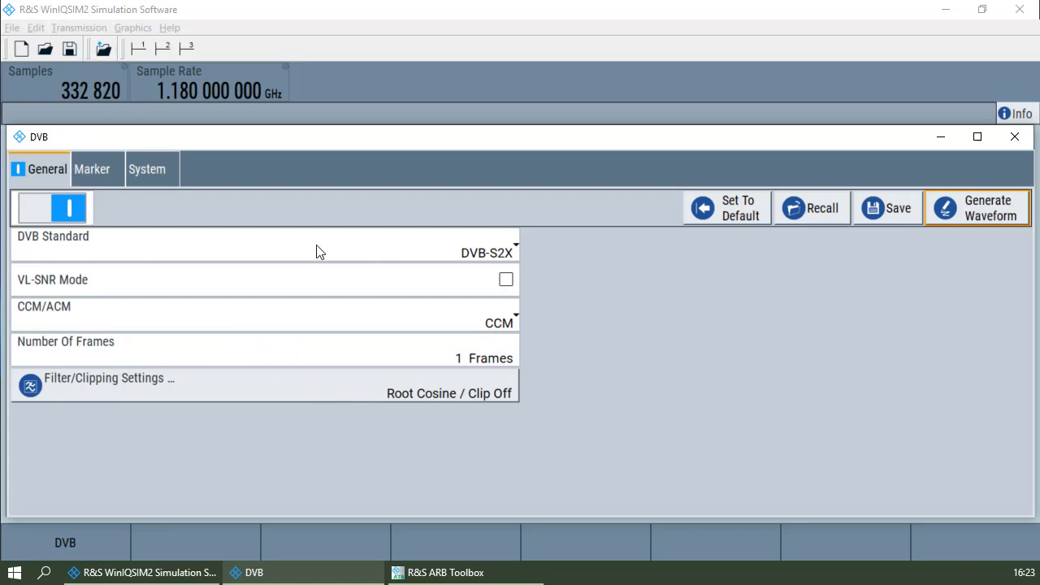
{"action": "left_click", "coordinate": [404, 248]}
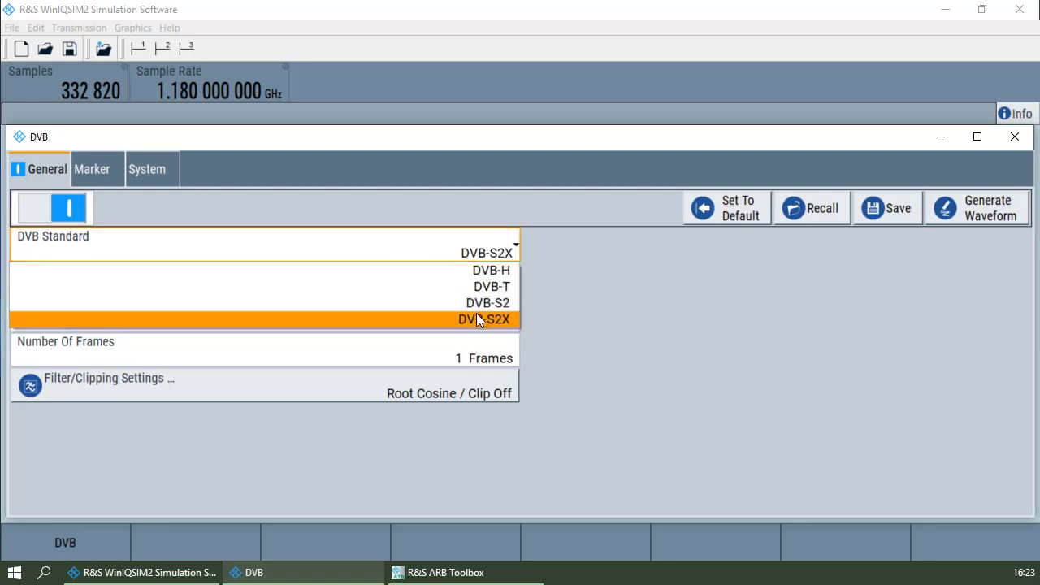
{"action": "left_click", "coordinate": [627, 326]}
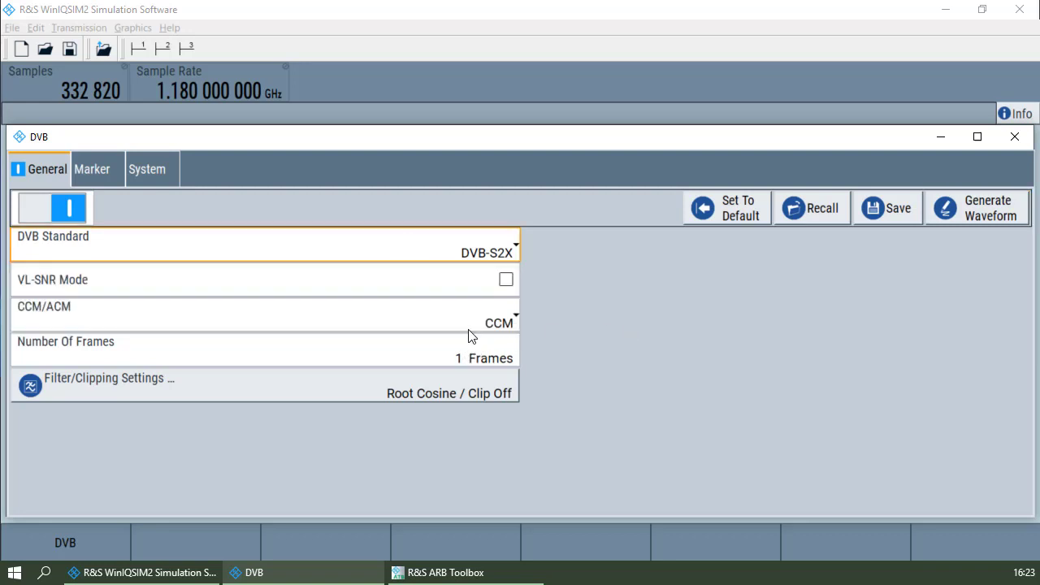
{"action": "left_click", "coordinate": [485, 326]}
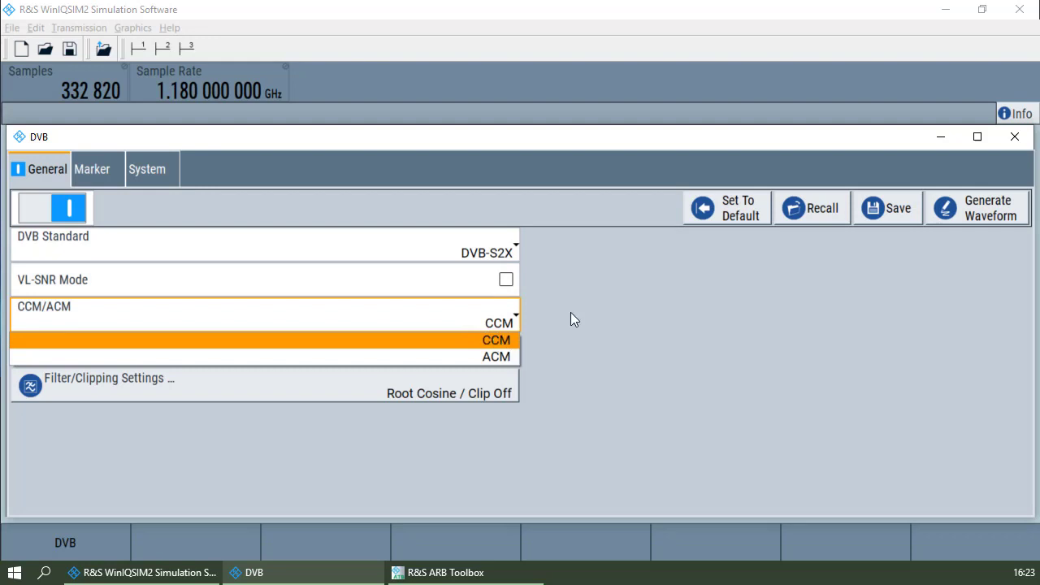
{"action": "left_click", "coordinate": [499, 341]}
Bring up the Filter/Clipping settings to check Root Cosine filtering at 0.2 roll-off.
{"action": "left_click", "coordinate": [461, 389]}
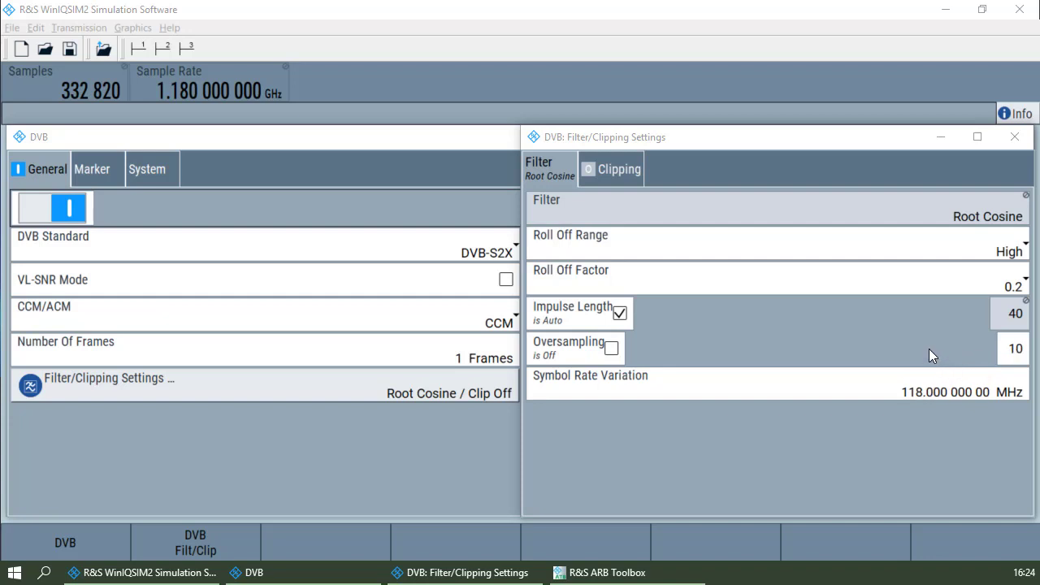
{"action": "left_click", "coordinate": [1014, 140]}
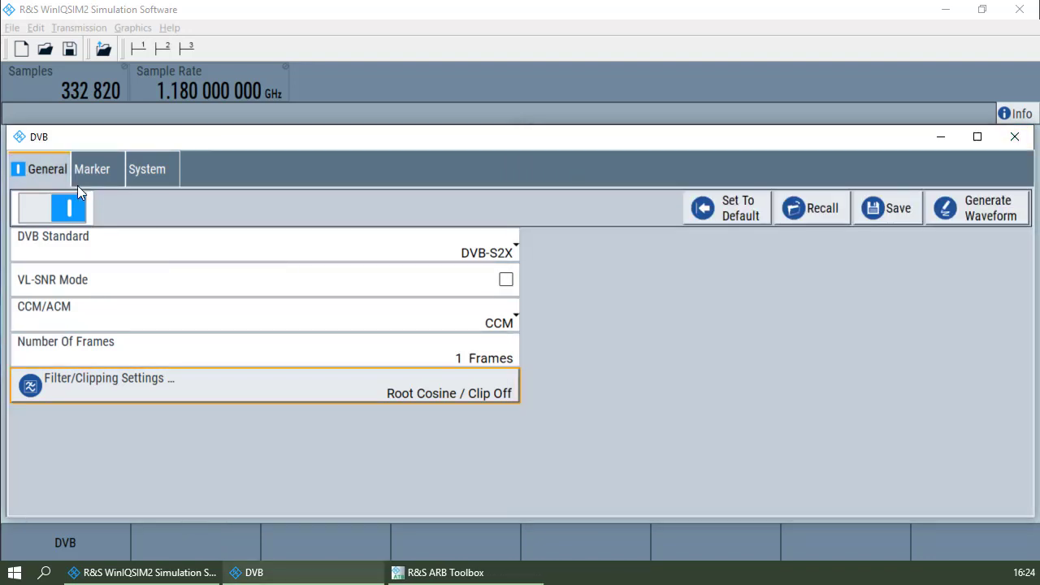
{"action": "left_click", "coordinate": [101, 170]}
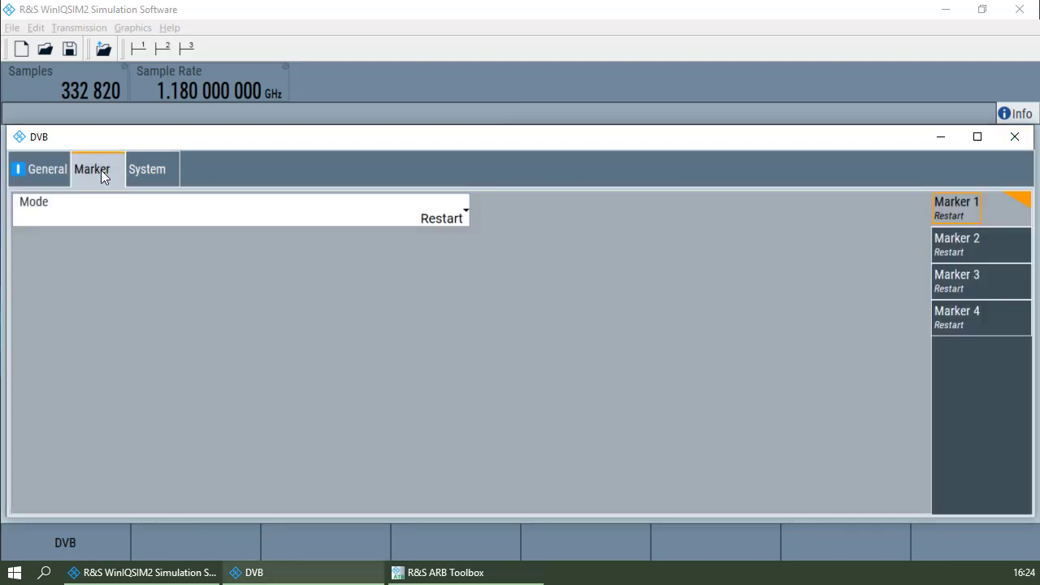
{"action": "left_click", "coordinate": [147, 167]}
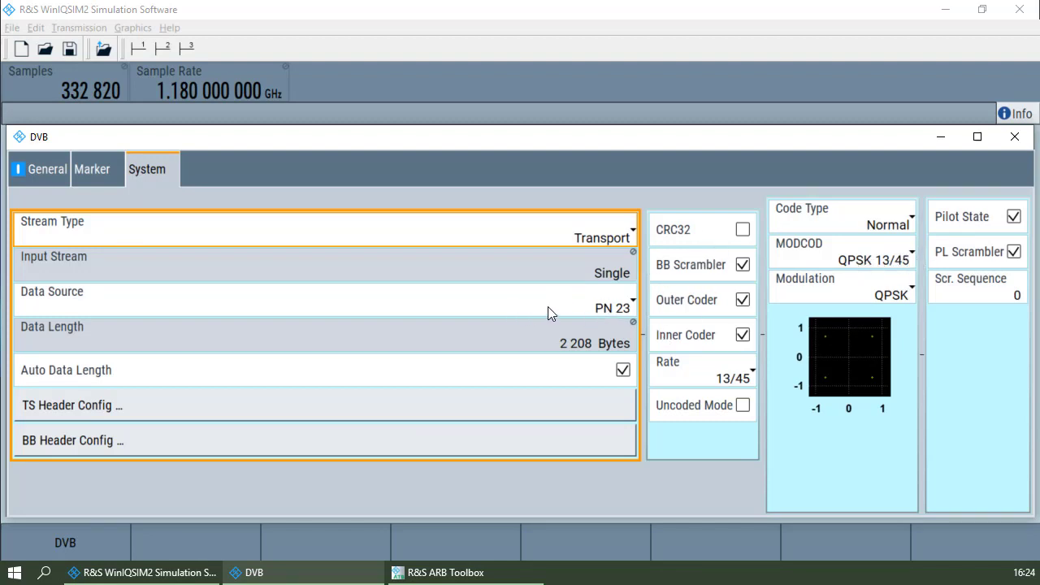
{"action": "left_click", "coordinate": [36, 170]}
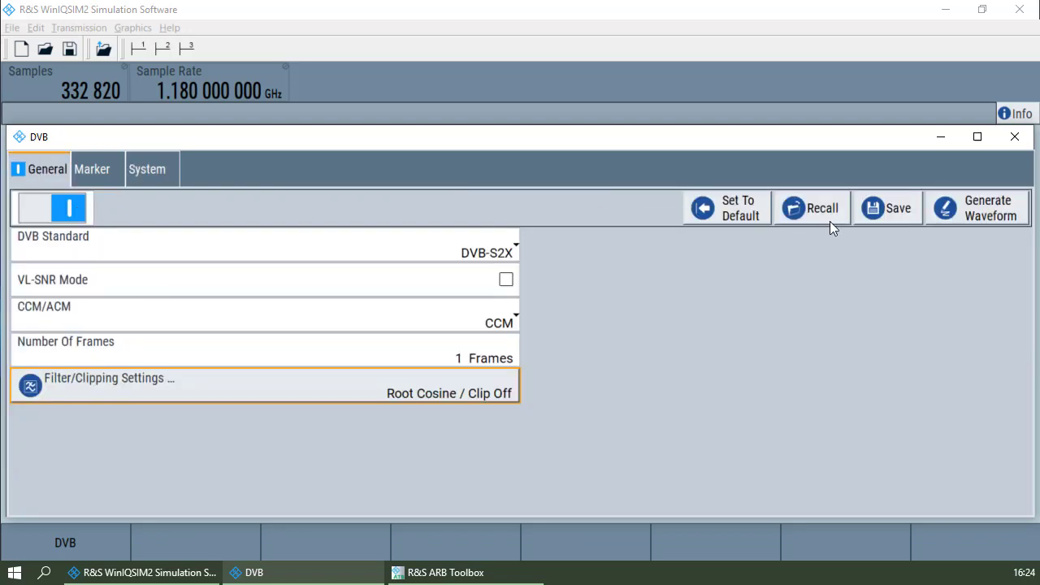
Generate the waveform and save it as DVB-S2X-118Msps-0.20-10xoversample in c:/temp, replacing the old file.
{"action": "left_click", "coordinate": [988, 204]}
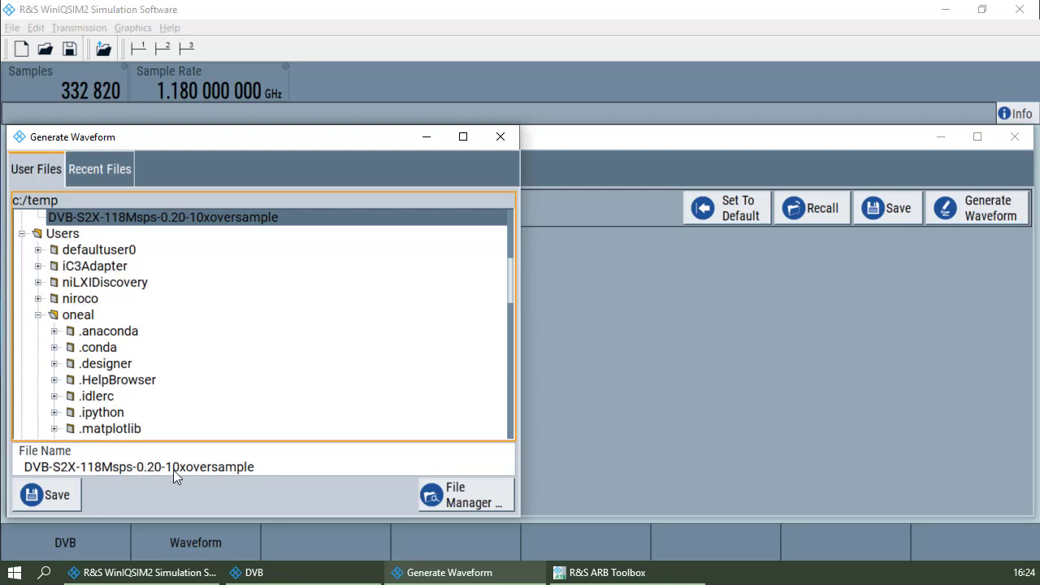
{"action": "left_click", "coordinate": [44, 498]}
{"action": "left_click", "coordinate": [458, 335]}
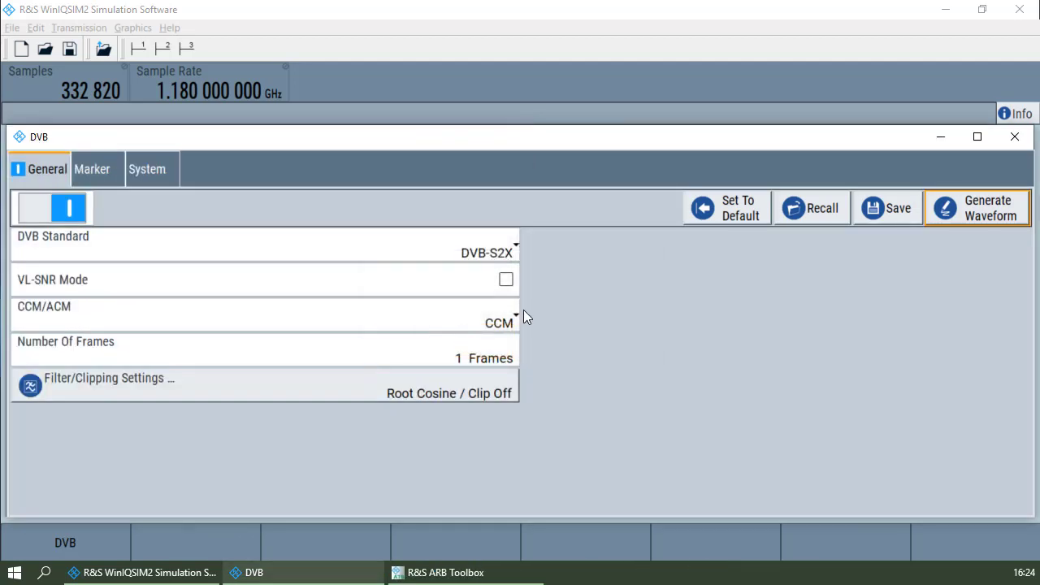
Minimize WinIQSIM2 and bring ARB Toolbox to the front, maximized.
{"action": "left_click", "coordinate": [950, 14]}
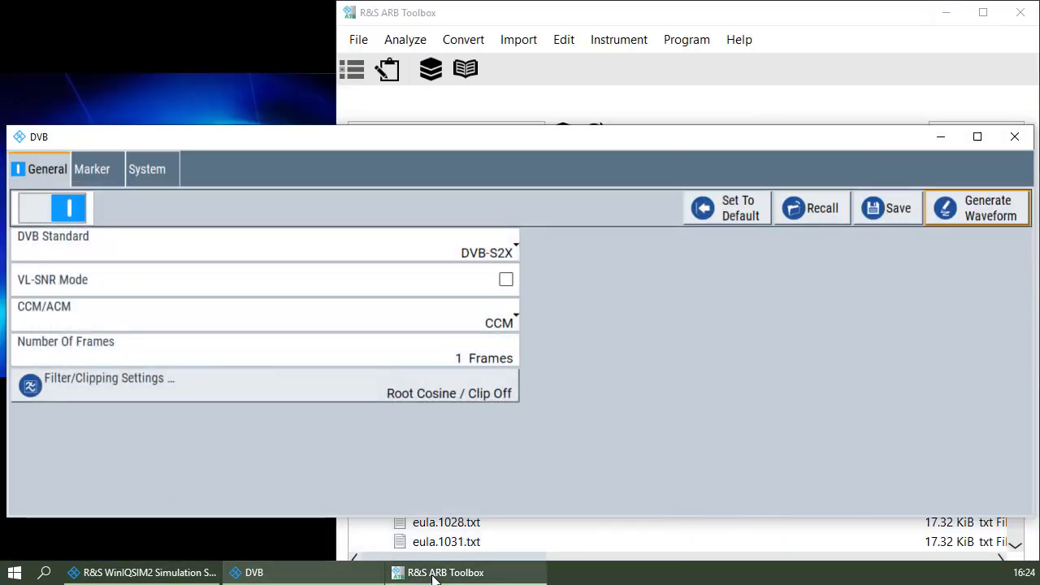
{"action": "mouse_move", "coordinate": [439, 573]}
{"action": "left_click", "coordinate": [941, 137]}
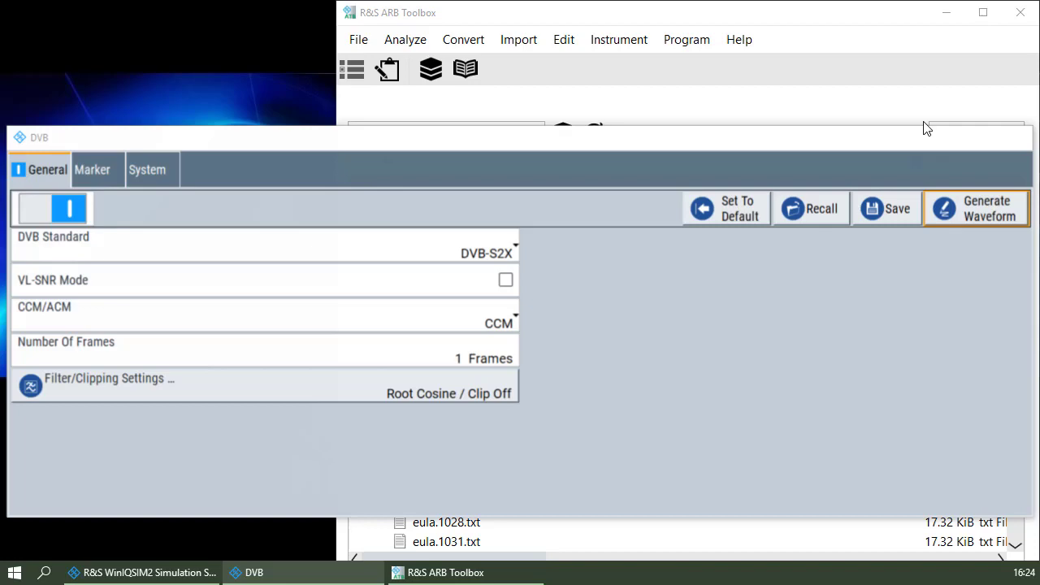
{"action": "double_click", "coordinate": [598, 18]}
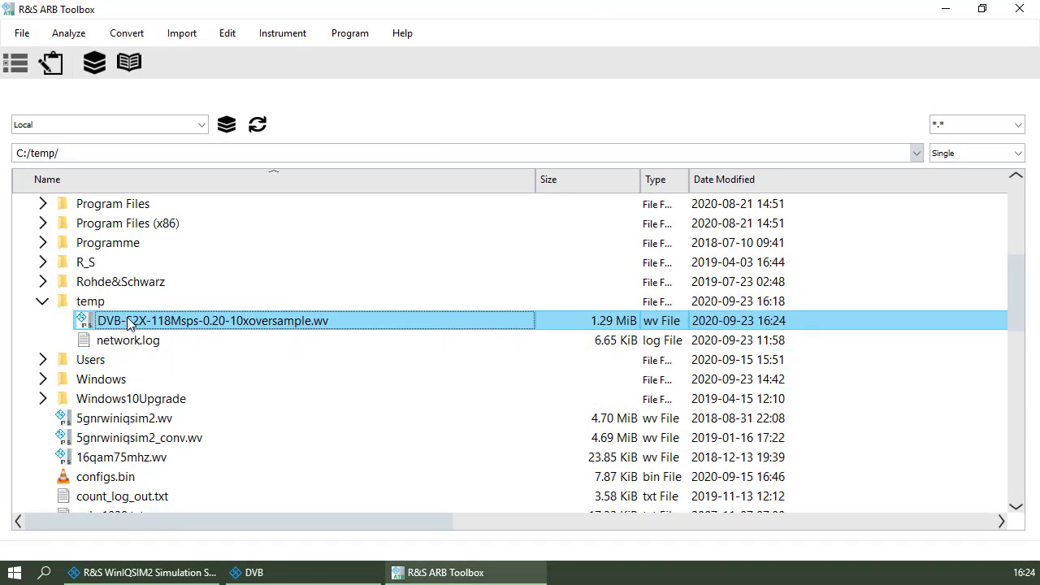
View the DVB-S2X file's I/Q, spectrum and constellation zoomed fully out, then close the viewer.
{"action": "right_click", "coordinate": [130, 323]}
{"action": "mouse_move", "coordinate": [179, 404]}
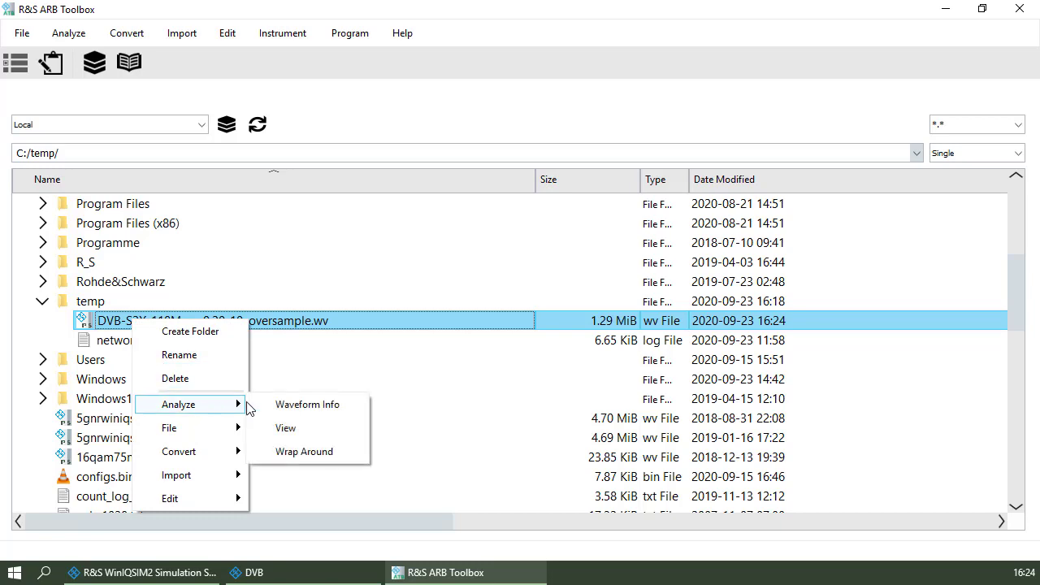
{"action": "left_click", "coordinate": [326, 429]}
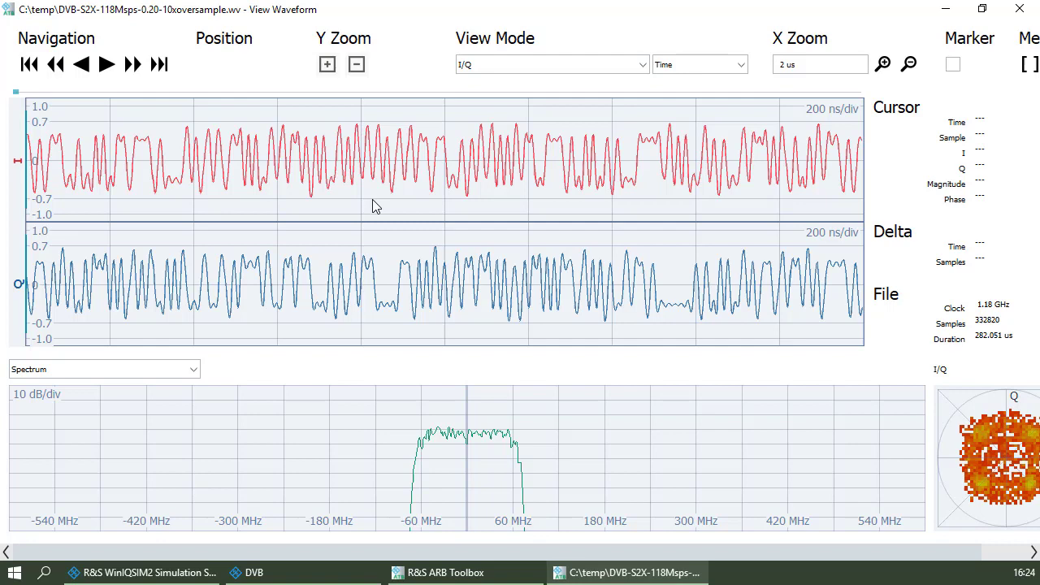
{"action": "left_click", "coordinate": [909, 65]}
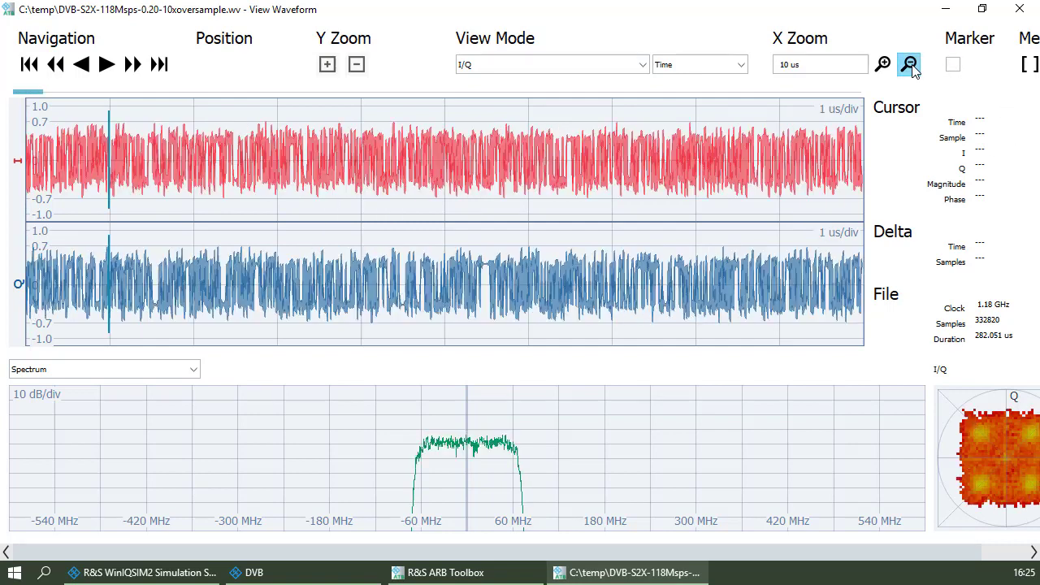
{"action": "left_click", "coordinate": [909, 65]}
{"action": "left_click", "coordinate": [909, 65]}
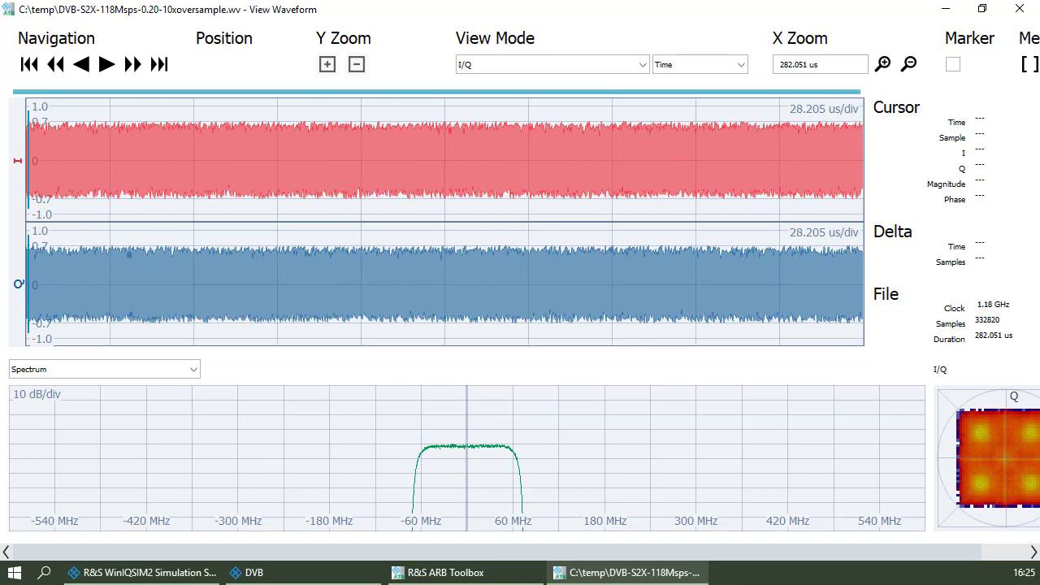
{"action": "left_click_drag", "start_coordinate": [812, 559], "coordinate": [926, 557]}
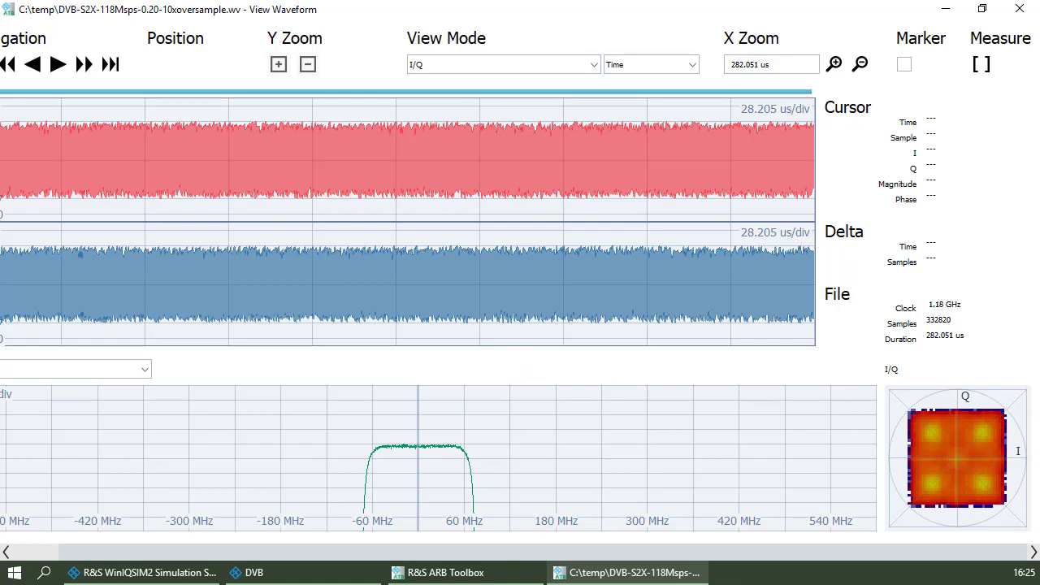
{"action": "left_click", "coordinate": [1022, 8]}
{"action": "right_click", "coordinate": [160, 322]}
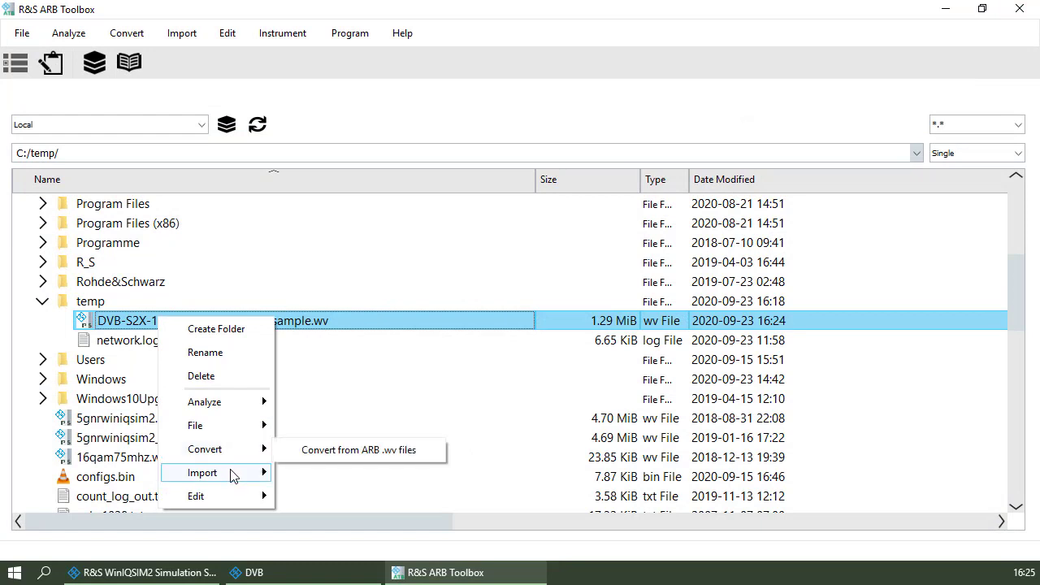
{"action": "mouse_move", "coordinate": [204, 401]}
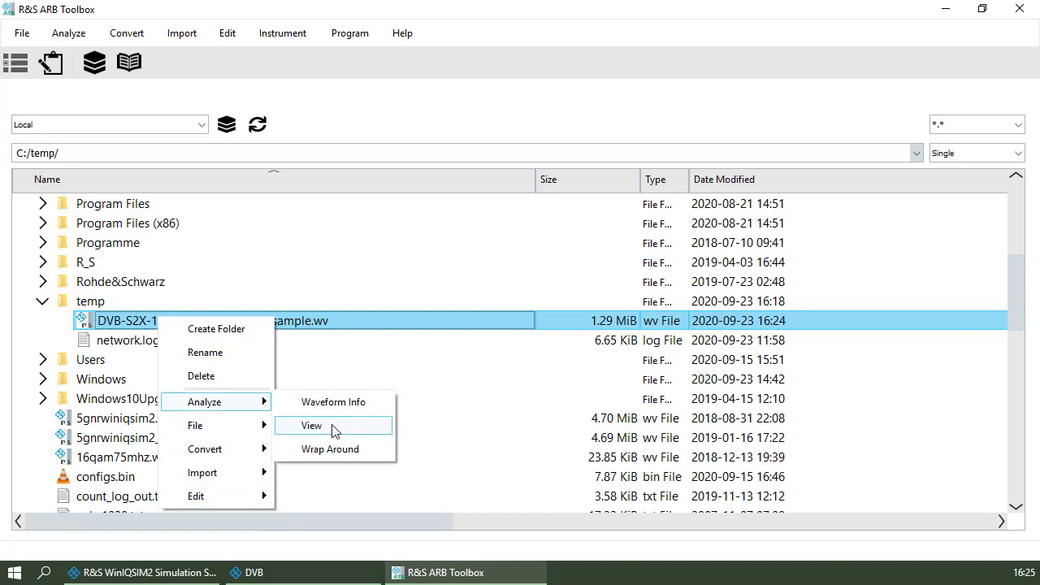
{"action": "left_click", "coordinate": [349, 404]}
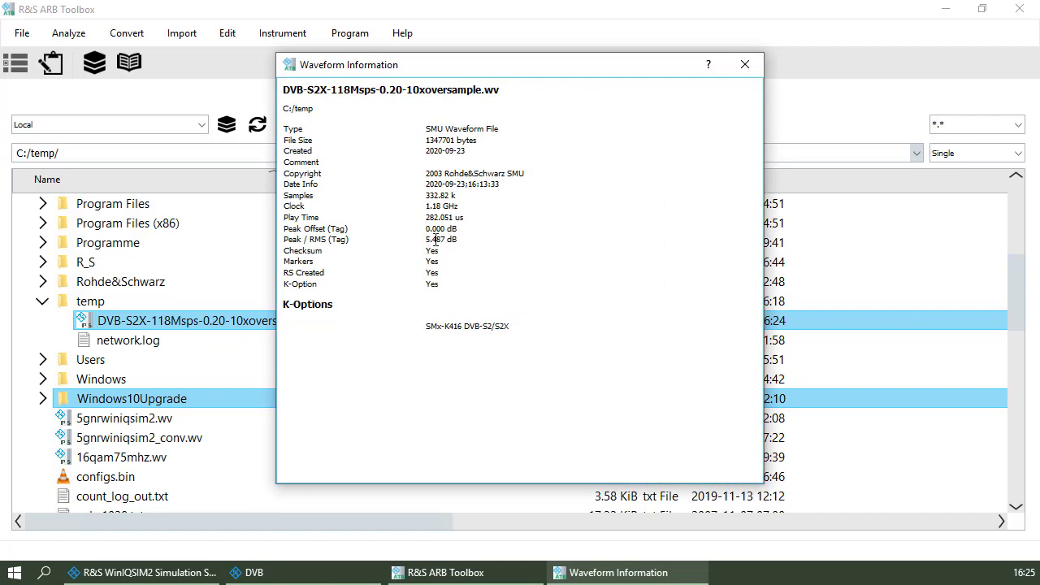
{"action": "left_click", "coordinate": [744, 64]}
Resample the DVB-S2X file to a 200 MHz target clock rate (56410 samples).
{"action": "right_click", "coordinate": [135, 325]}
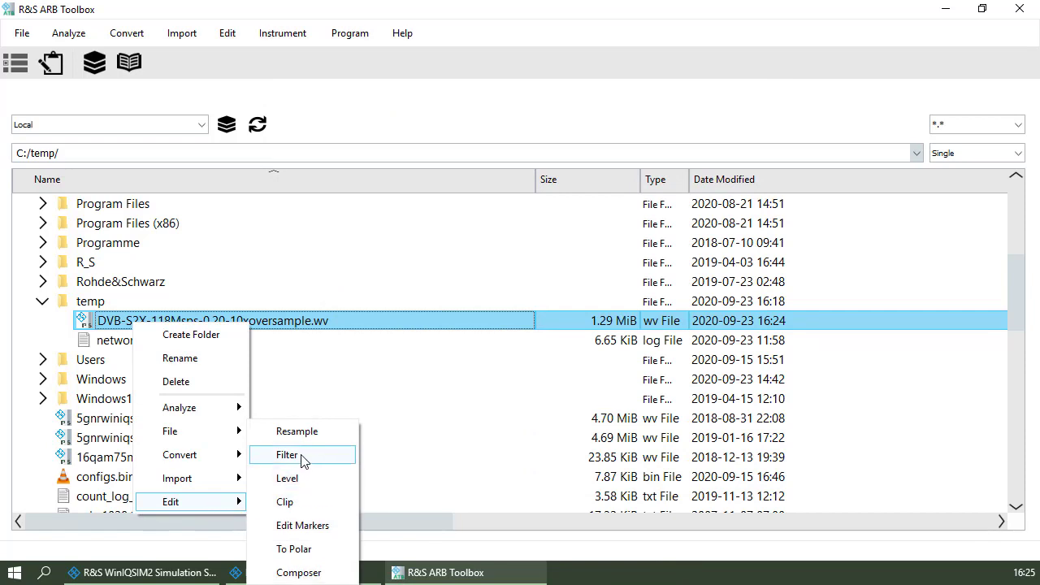
{"action": "mouse_move", "coordinate": [190, 501]}
{"action": "left_click", "coordinate": [308, 431]}
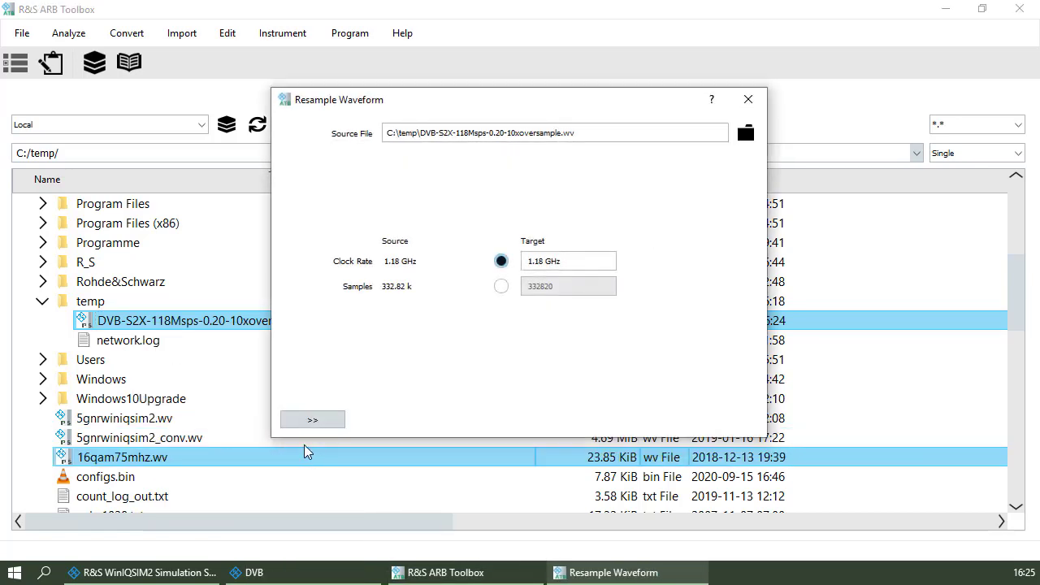
{"action": "left_click", "coordinate": [566, 260]}
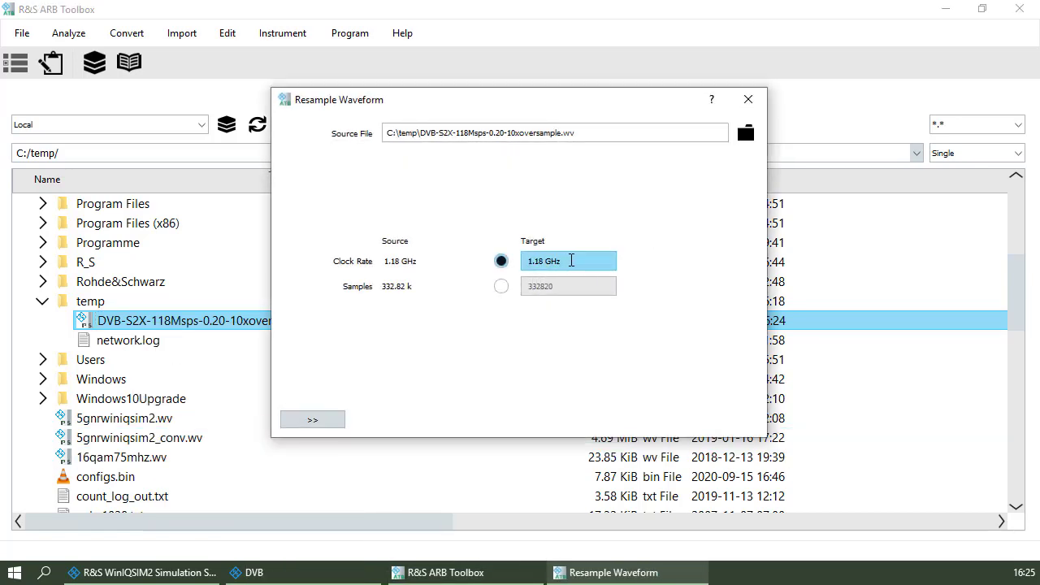
{"action": "left_click_drag", "start_coordinate": [528, 261], "coordinate": [600, 262]}
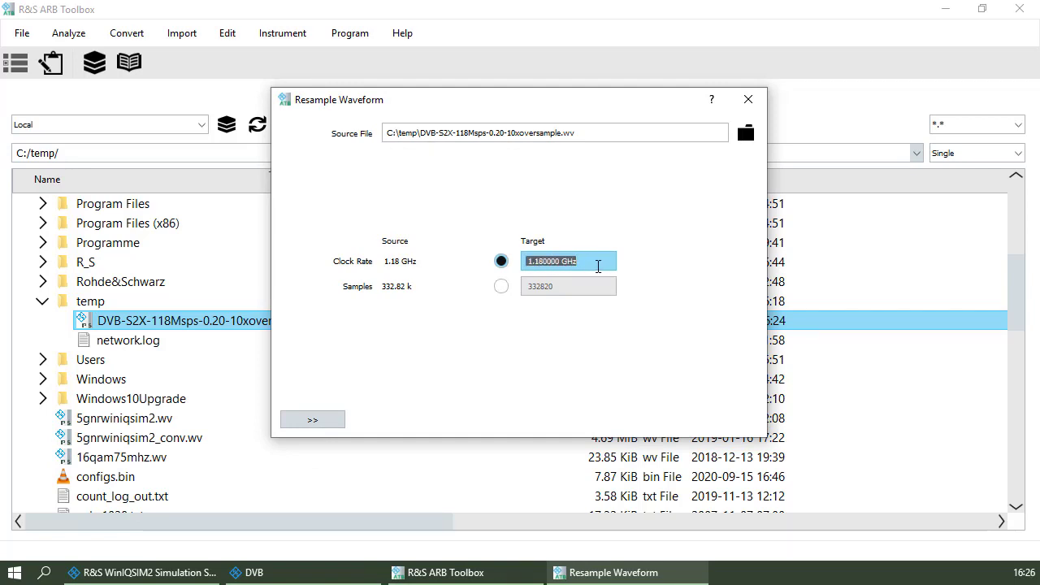
{"action": "mouse_move", "coordinate": [598, 265]}
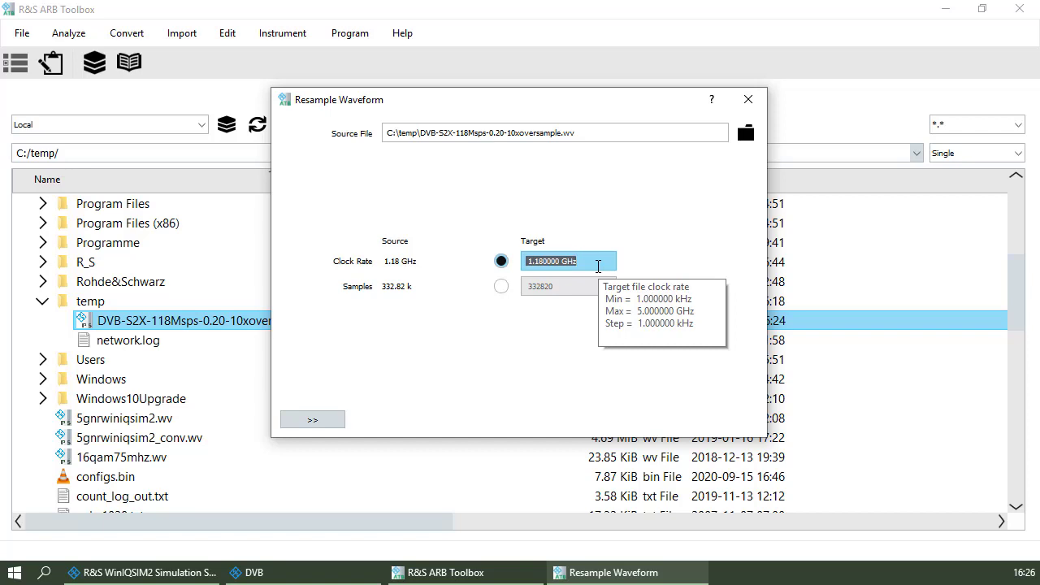
{"action": "type", "text": "200M"}
{"action": "key", "text": "Return"}
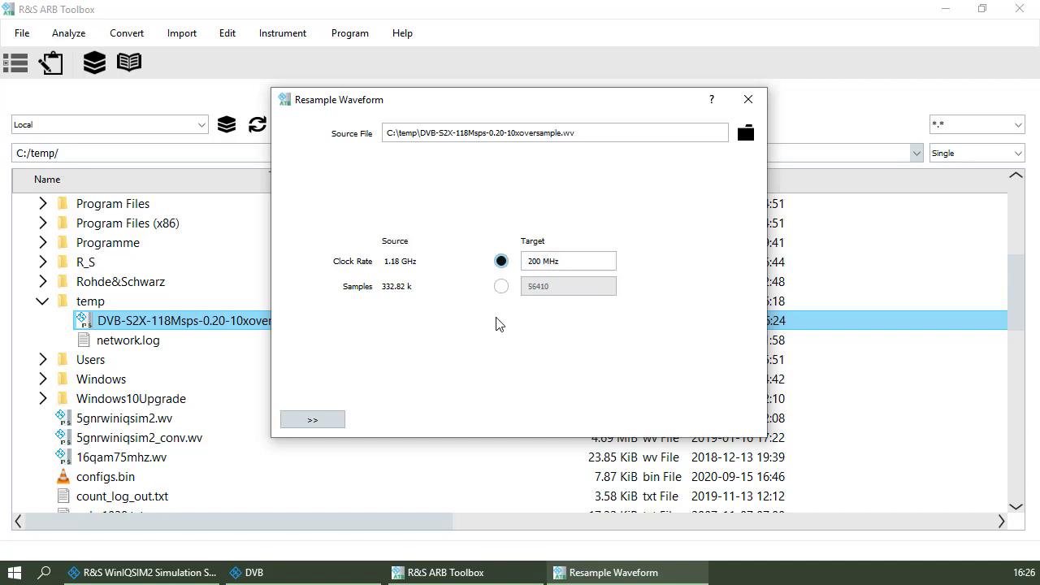
{"action": "left_click", "coordinate": [332, 421]}
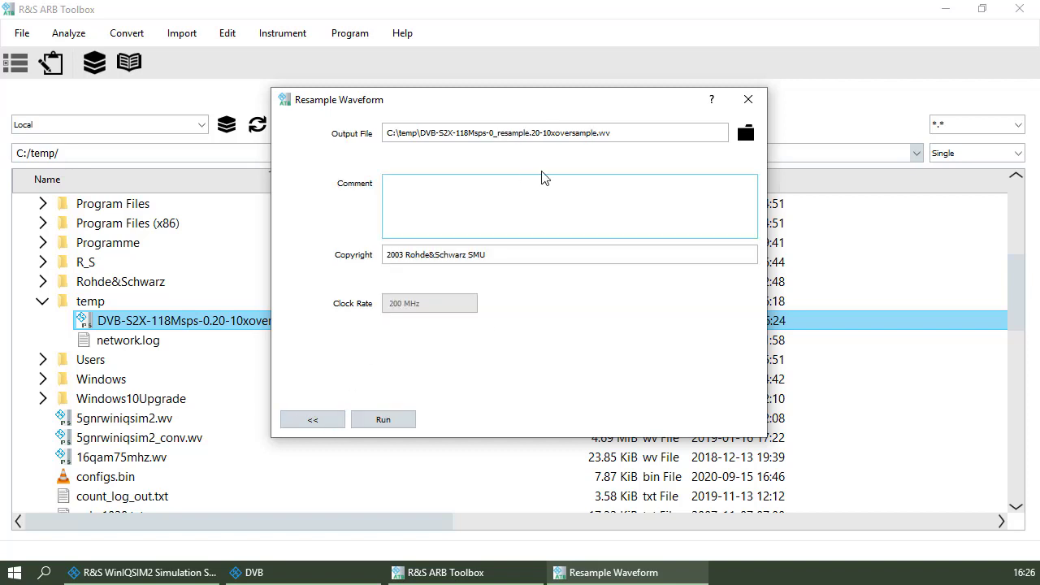
Rename the output file to end in -resampled-to-200Msamplespersec.wv.
{"action": "triple_click", "coordinate": [601, 134]}
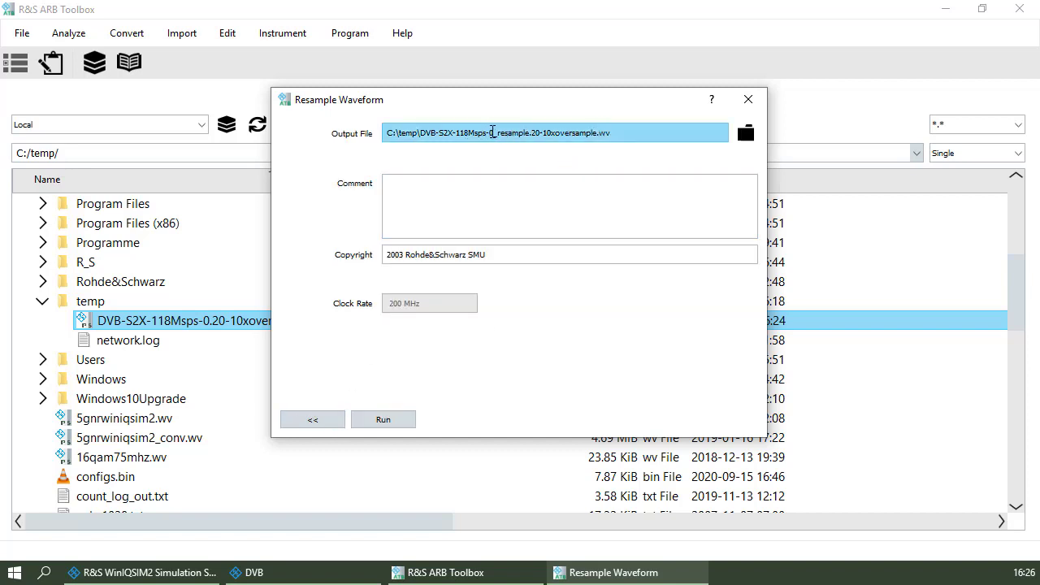
{"action": "left_click", "coordinate": [566, 185]}
{"action": "key", "text": "Delete"}
{"action": "key", "text": "Delete"}
{"action": "key", "text": "Delete"}
{"action": "key", "text": "Delete"}
{"action": "key", "text": "Delete"}
{"action": "key", "text": "Delete"}
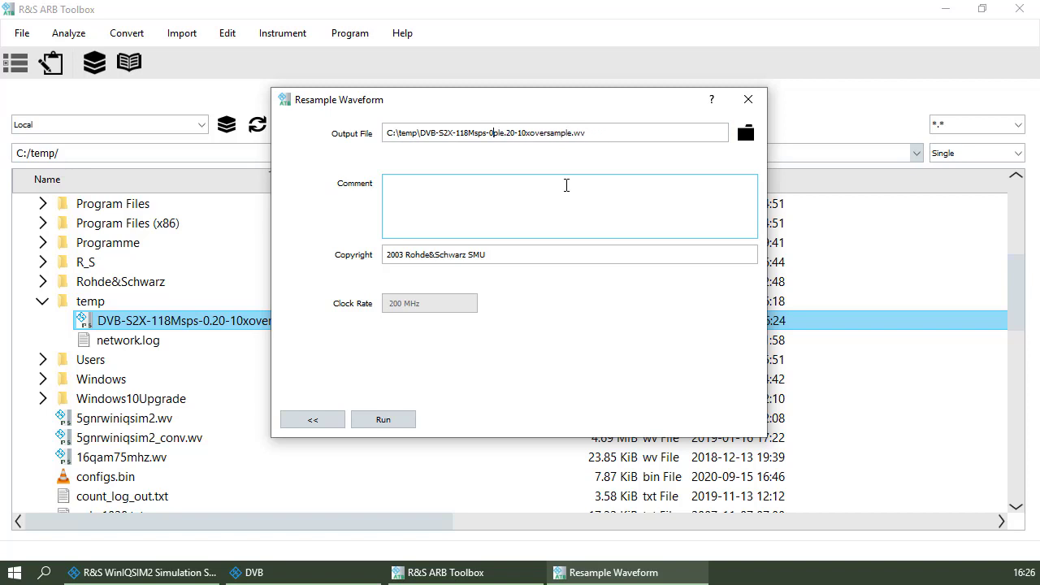
{"action": "key", "text": "Delete"}
{"action": "key", "text": "Delete"}
{"action": "key", "text": "Delete"}
{"action": "type", "text": "-"}
{"action": "type", "text": "resampled-to-"}
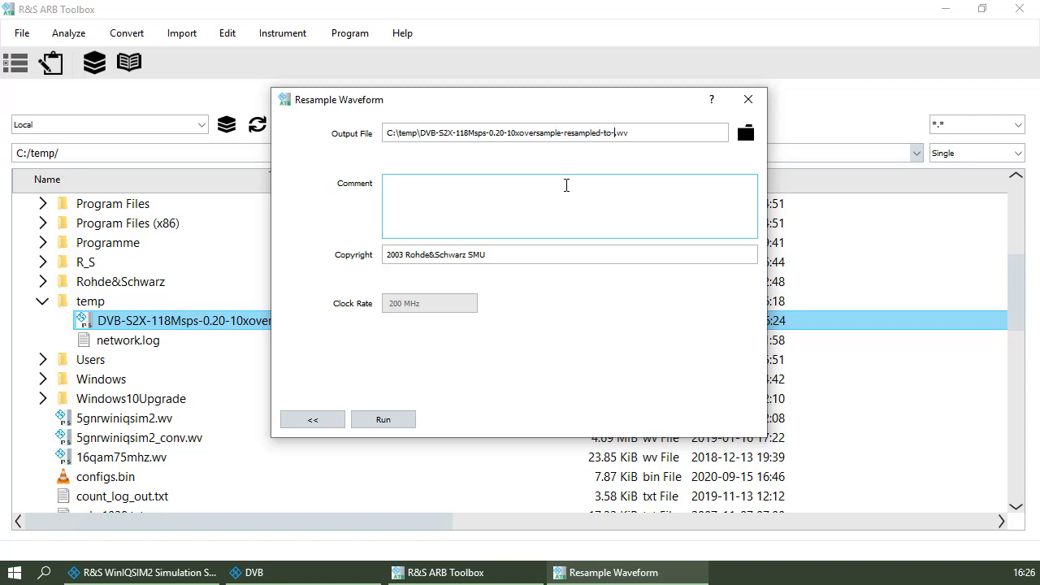
{"action": "type", "text": "200M"}
{"action": "type", "text": "sam"}
{"action": "type", "text": "ples"}
{"action": "type", "text": "pers"}
{"action": "type", "text": "ed"}
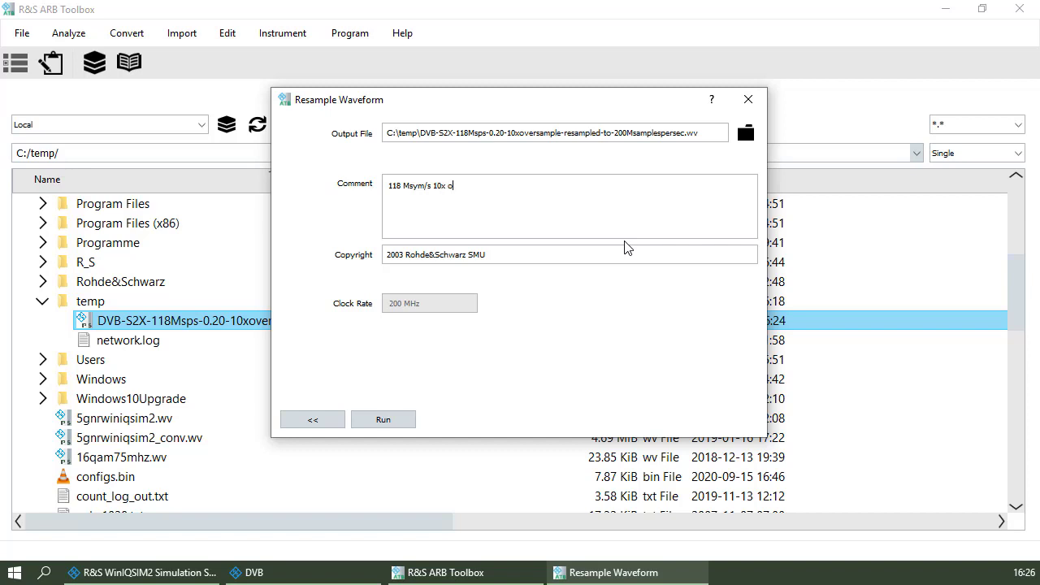
Comment that the file was downsampled 10:1 from 1180 and interpolated to 200 Msamples/s, then run.
{"action": "type", "text": "ample"}
{"action": "type", "text": " -> 1180 Msamples/s"}
{"action": "key", "text": "Return"}
{"action": "type", "text": "downsa"}
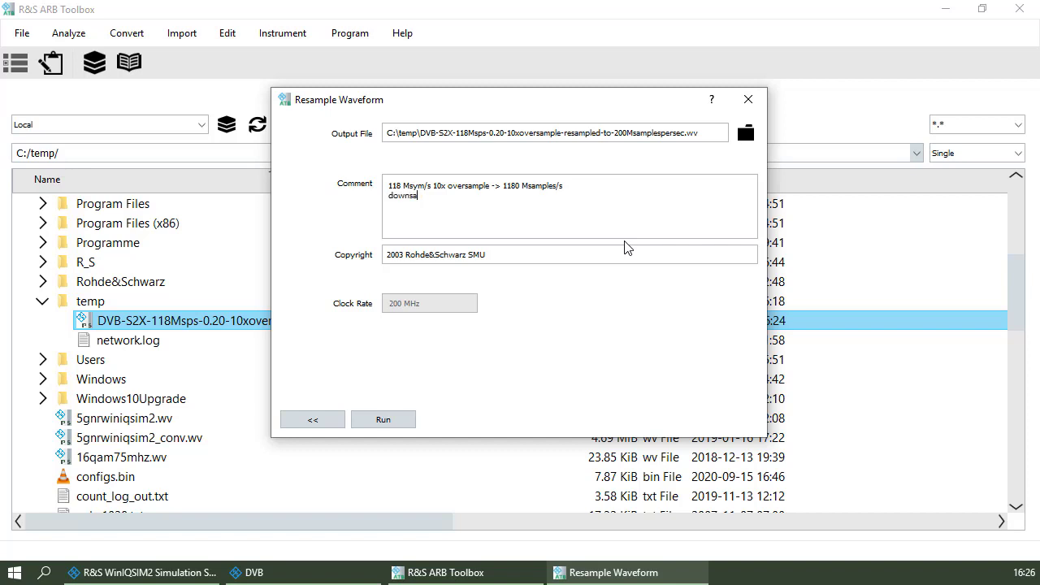
{"action": "type", "text": "mpled "}
{"action": "type", "text": "10:"}
{"action": "type", "text": "1"}
{"action": "key", "text": "BackSpace"}
{"action": "key", "text": "BackSpace"}
{"action": "key", "text": "BackSpace"}
{"action": "key", "text": "BackSpace"}
{"action": "type", "text": "an"}
{"action": "type", "text": "d intern"}
{"action": "type", "text": "po"}
{"action": "type", "text": "lated"}
{"action": "type", "text": " -> 20"}
{"action": "type", "text": "0 Msample"}
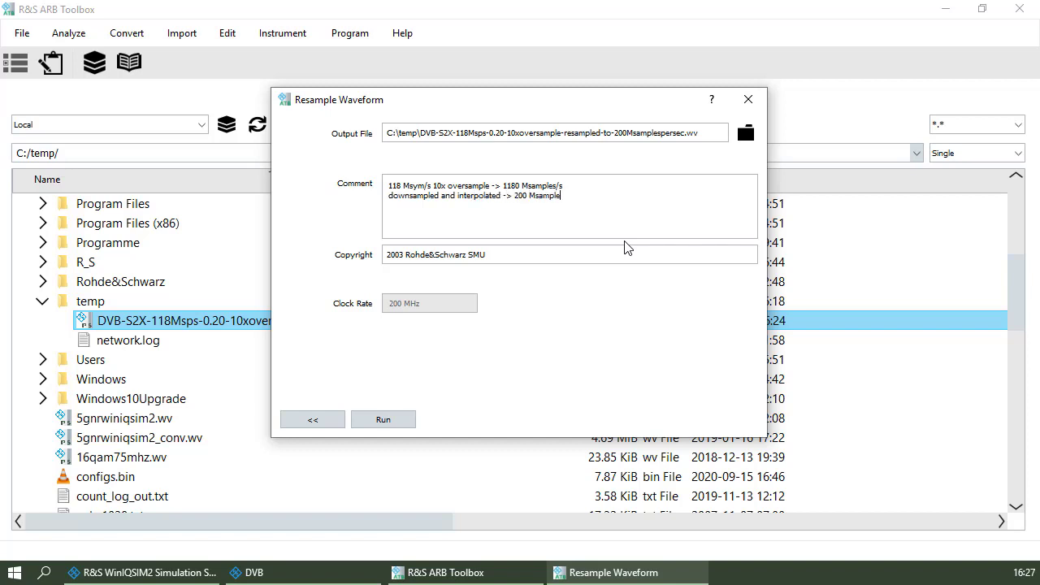
{"action": "type", "text": "s/s"}
{"action": "key", "text": "shift+Right"}
{"action": "key", "text": "shift+Right"}
{"action": "key", "text": "shift+Right"}
{"action": "key", "text": "shift+Right"}
{"action": "key", "text": "shift+Right"}
{"action": "key", "text": "shift+Right"}
{"action": "key", "text": "shift+Right"}
{"action": "key", "text": "shift+Right"}
{"action": "key", "text": "shift+Right"}
{"action": "key", "text": "ctrl+End"}
{"action": "key", "text": "shift+Left"}
{"action": "key", "text": "shift+Left"}
{"action": "key", "text": "shift+Left"}
{"action": "key", "text": "shift+Left"}
{"action": "key", "text": "shift+Left"}
{"action": "key", "text": "End"}
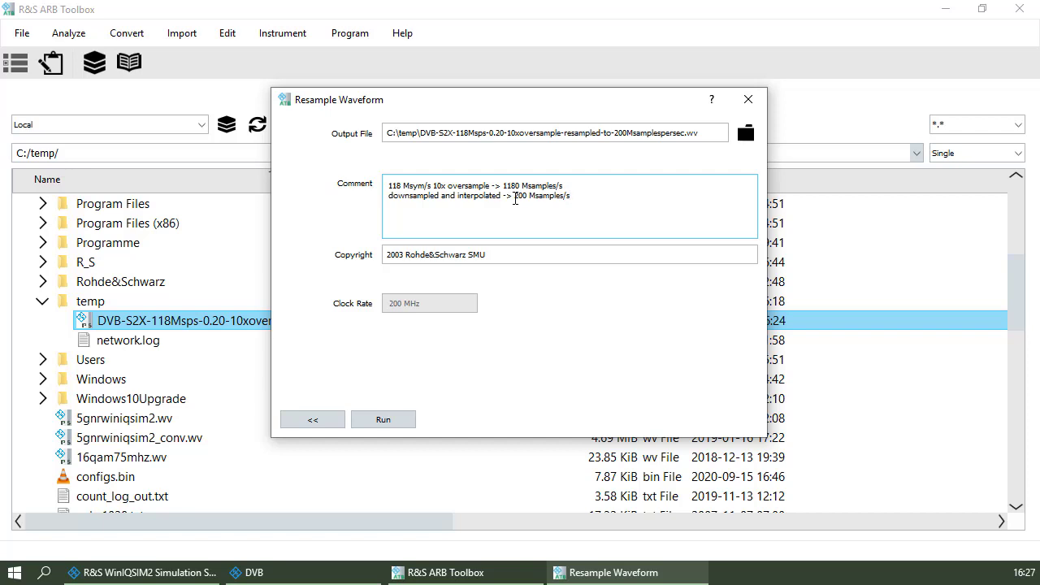
{"action": "left_click_drag", "start_coordinate": [443, 196], "coordinate": [496, 196]}
{"action": "left_click", "coordinate": [382, 419]}
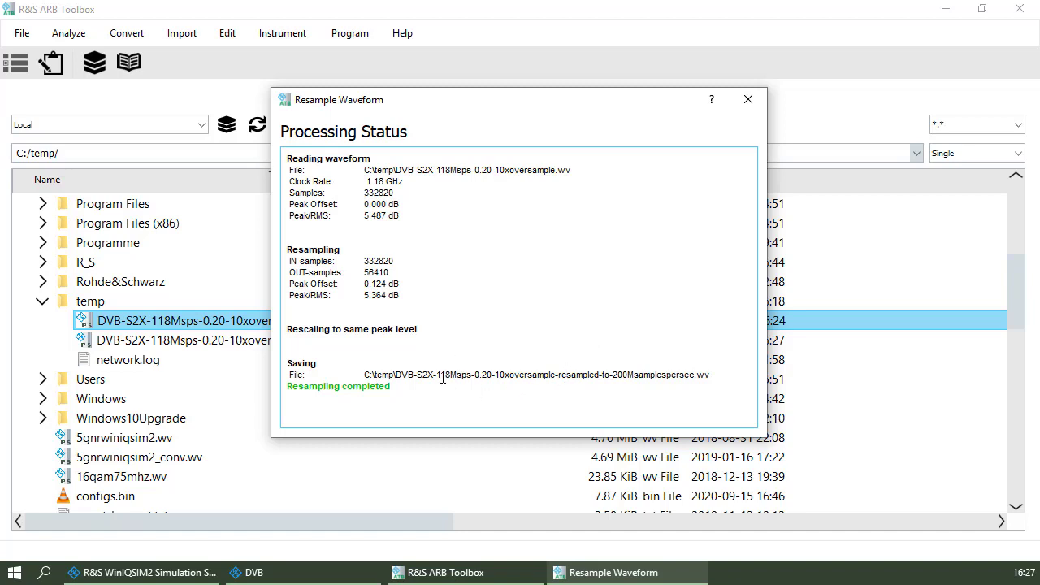
Let the 200 MHz resampling finish and bring up the temp folder in File Explorer.
{"action": "left_click", "coordinate": [1017, 291]}
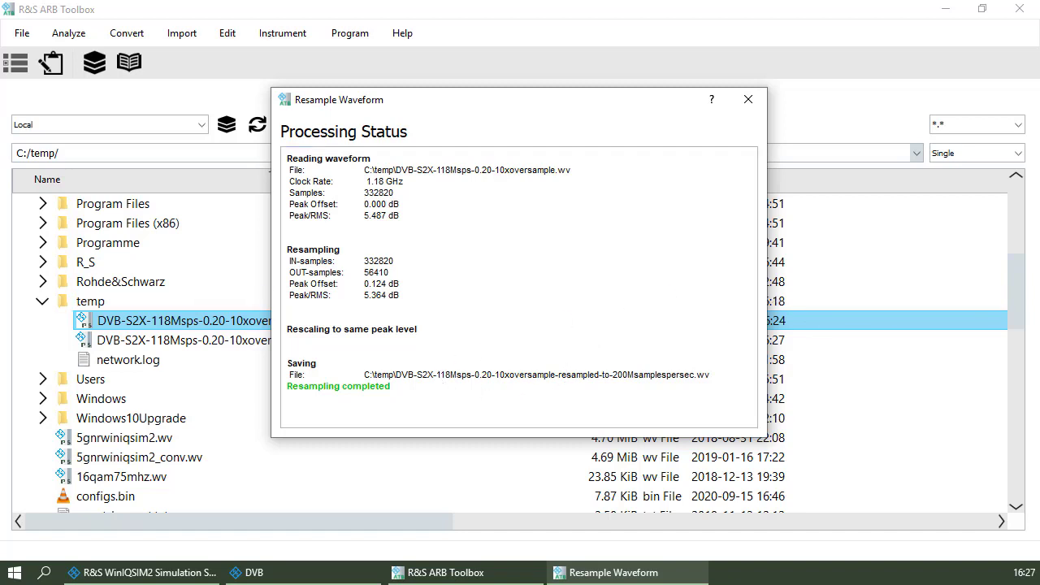
{"action": "left_click_drag", "start_coordinate": [919, 447], "coordinate": [756, 494]}
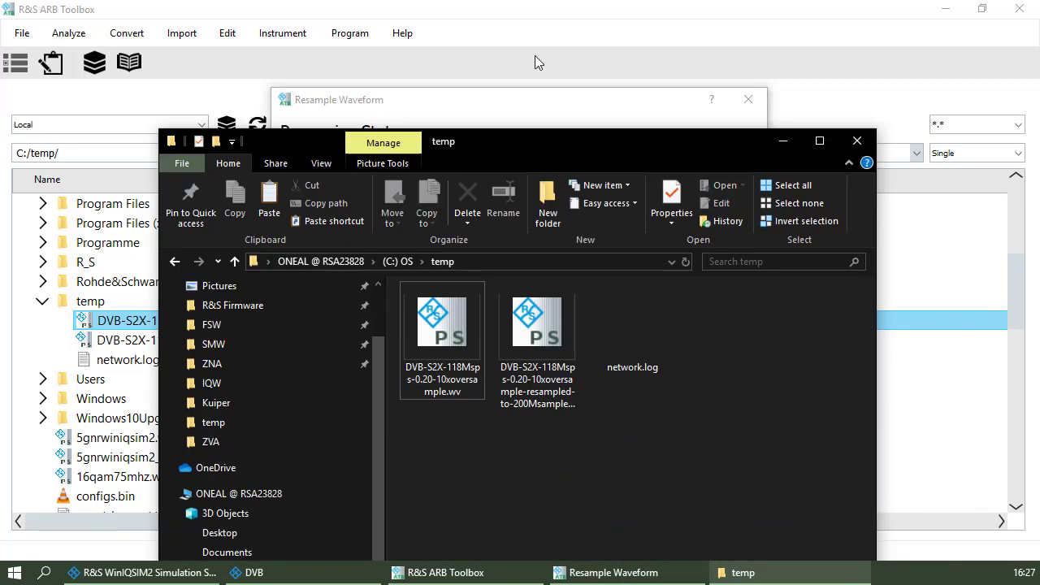
Compare the original and resampled .wv files in temp, confirming the resampled one is 220 KB.
{"action": "left_click_drag", "start_coordinate": [742, 479], "coordinate": [540, 52]}
{"action": "left_click", "coordinate": [474, 253]}
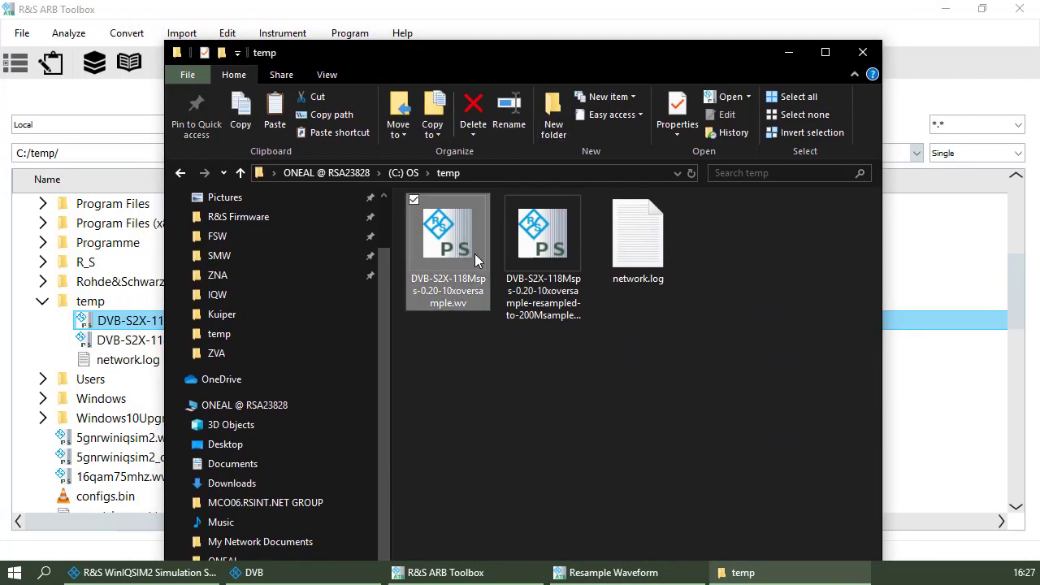
{"action": "left_click", "coordinate": [542, 231]}
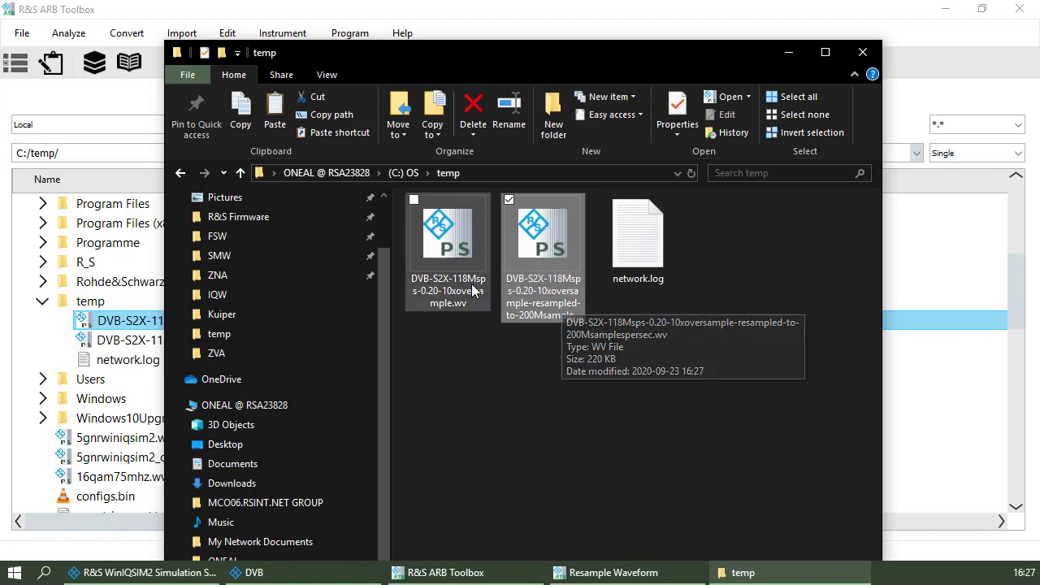
{"action": "left_click_drag", "start_coordinate": [536, 253], "coordinate": [104, 345]}
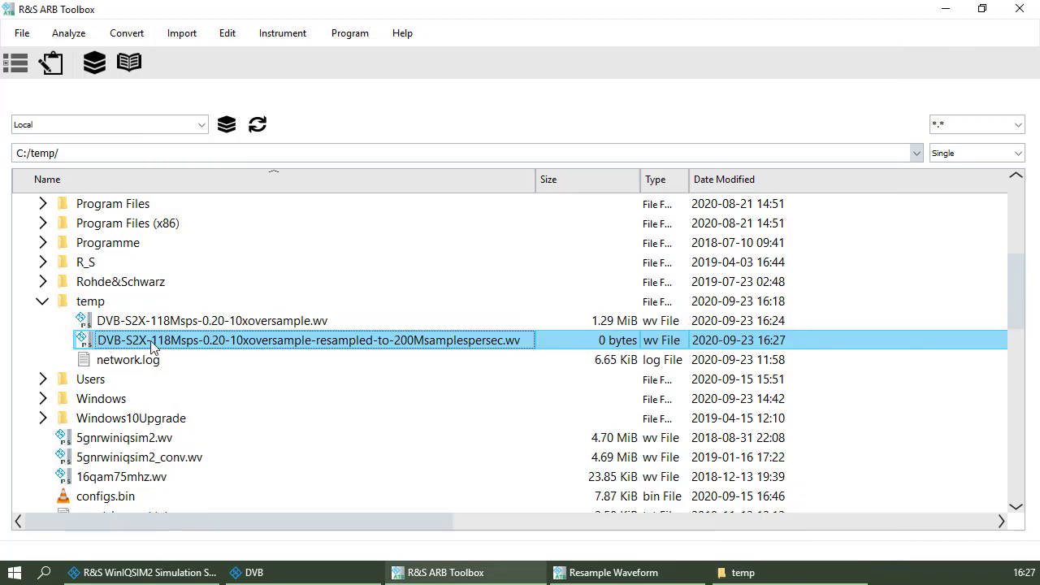
{"action": "right_click", "coordinate": [153, 339]}
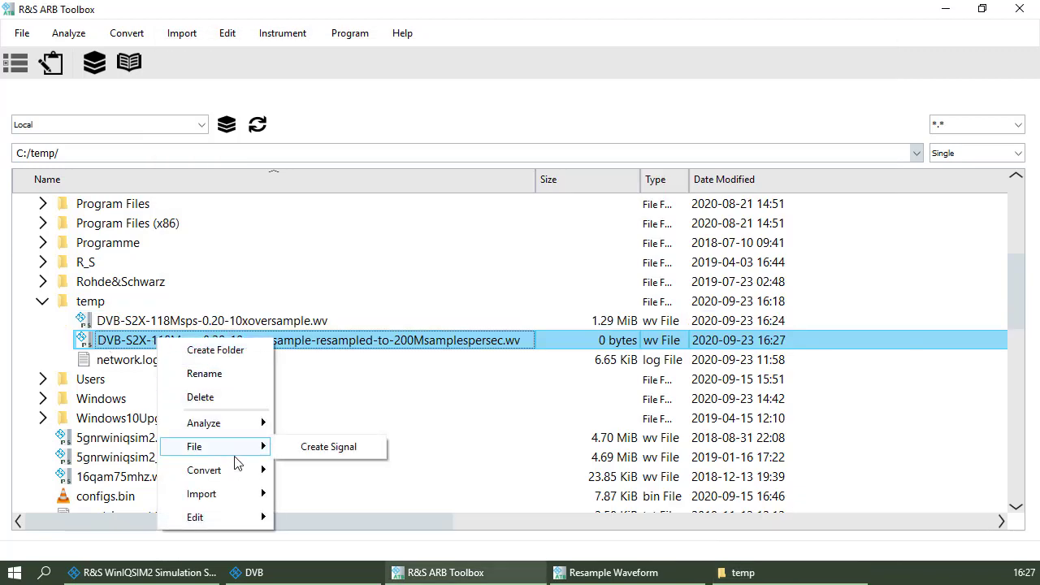
{"action": "mouse_move", "coordinate": [204, 423]}
{"action": "left_click", "coordinate": [313, 447]}
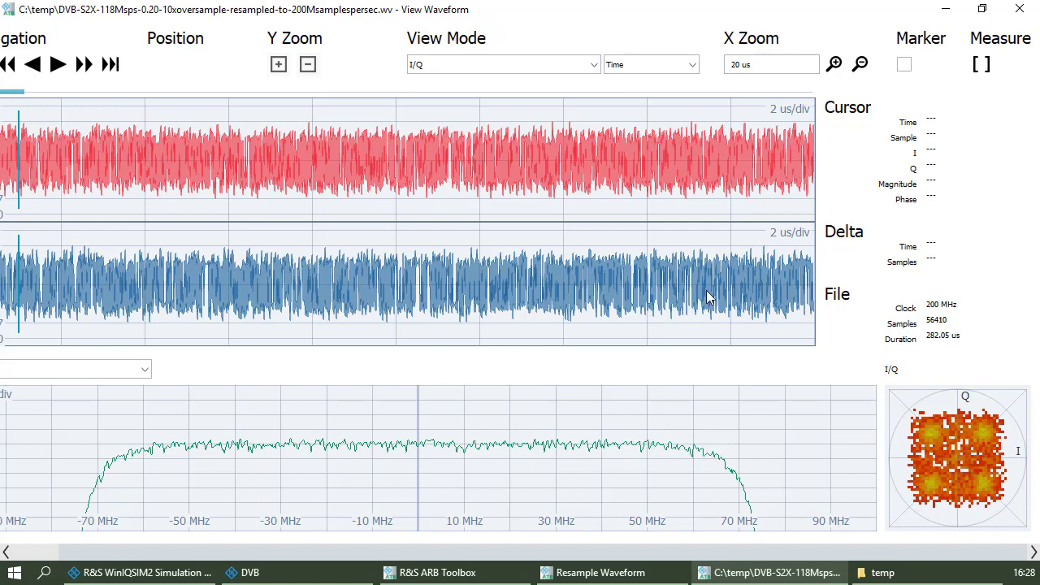
{"action": "left_click", "coordinate": [862, 64]}
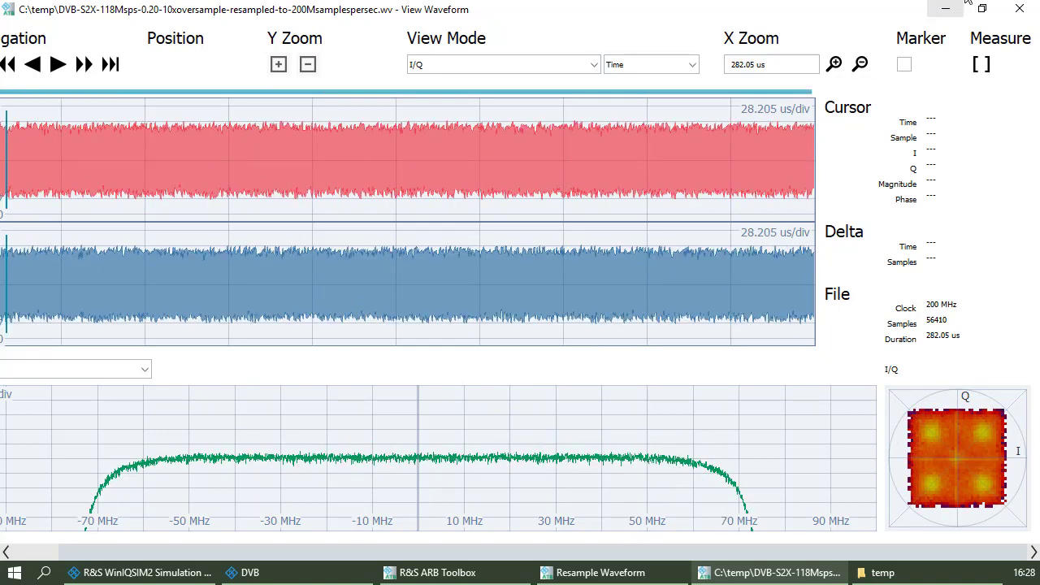
{"action": "left_click", "coordinate": [1032, 10]}
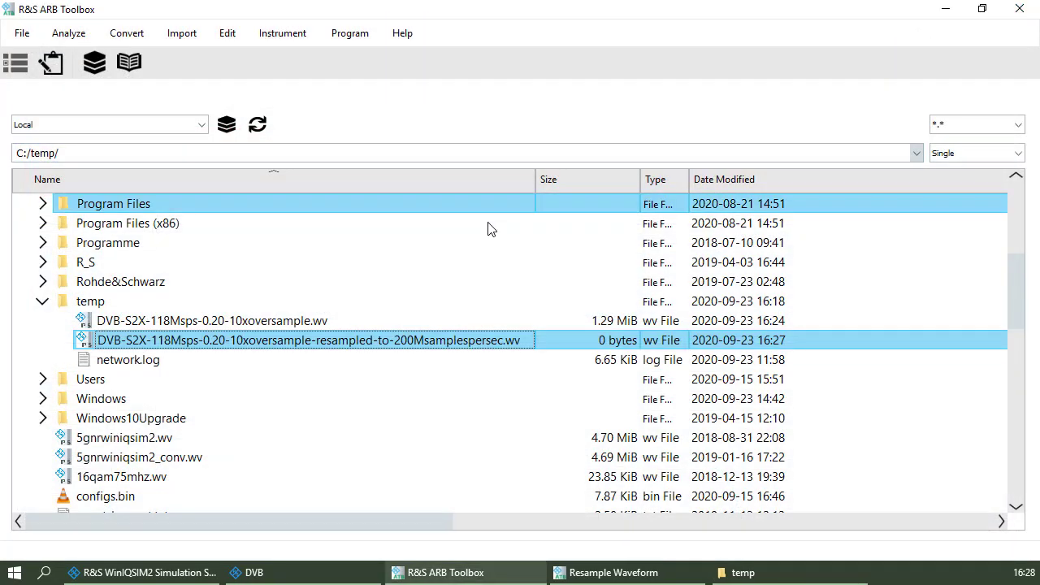
{"action": "right_click", "coordinate": [223, 322]}
{"action": "mouse_move", "coordinate": [281, 407]}
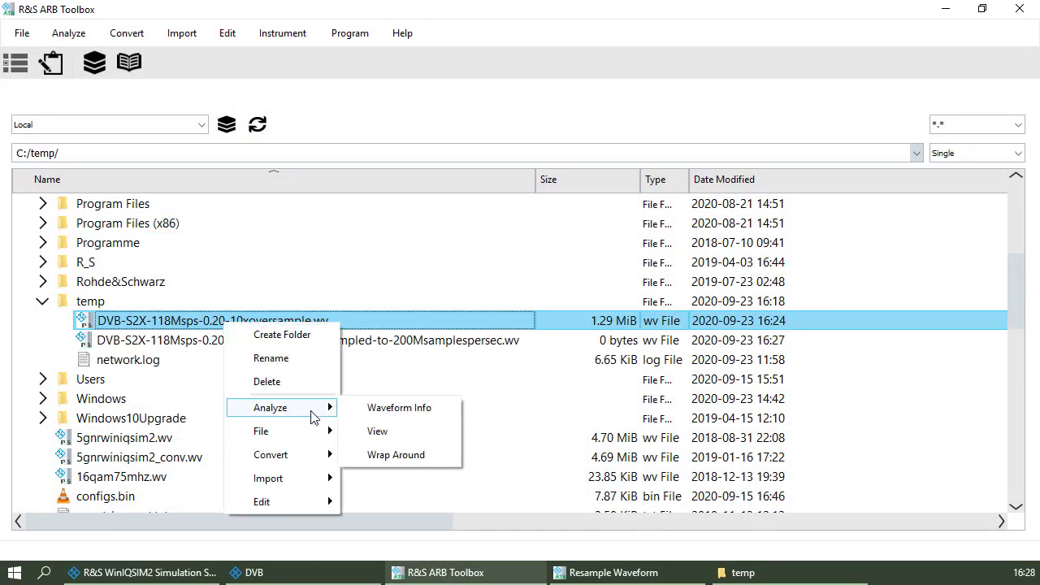
{"action": "left_click", "coordinate": [417, 432]}
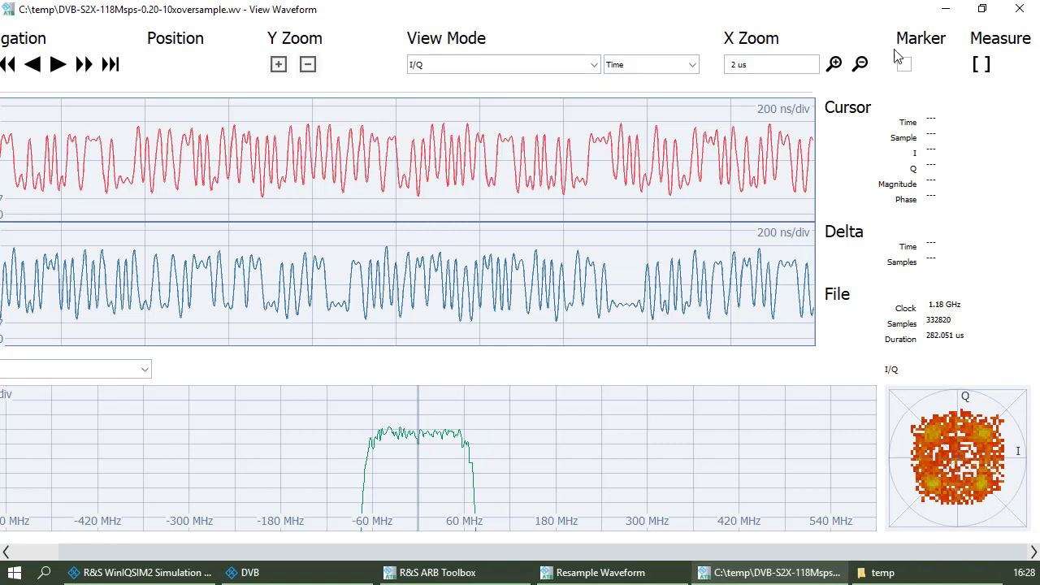
{"action": "left_click", "coordinate": [860, 64]}
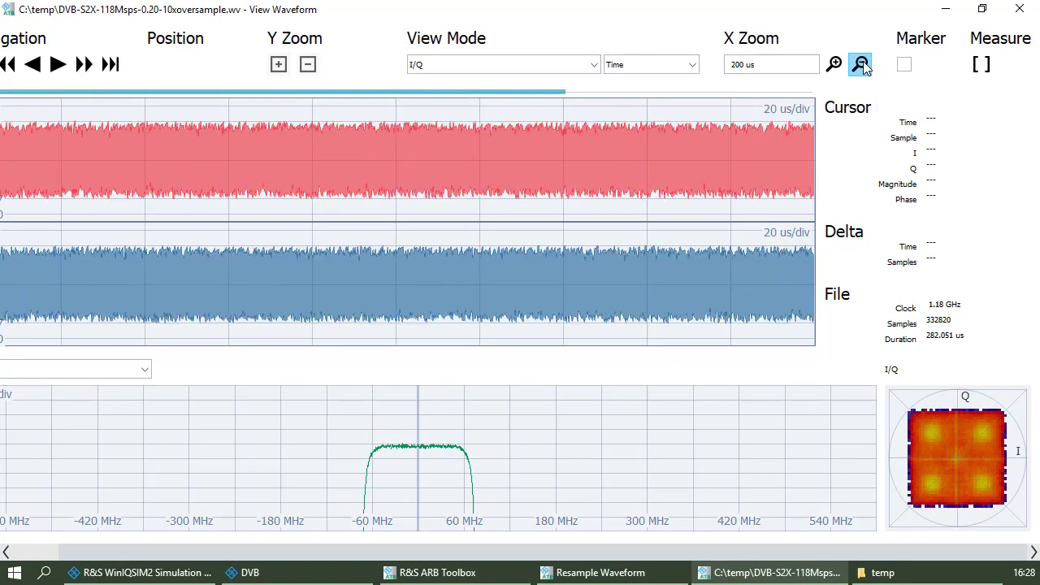
{"action": "left_click", "coordinate": [860, 64]}
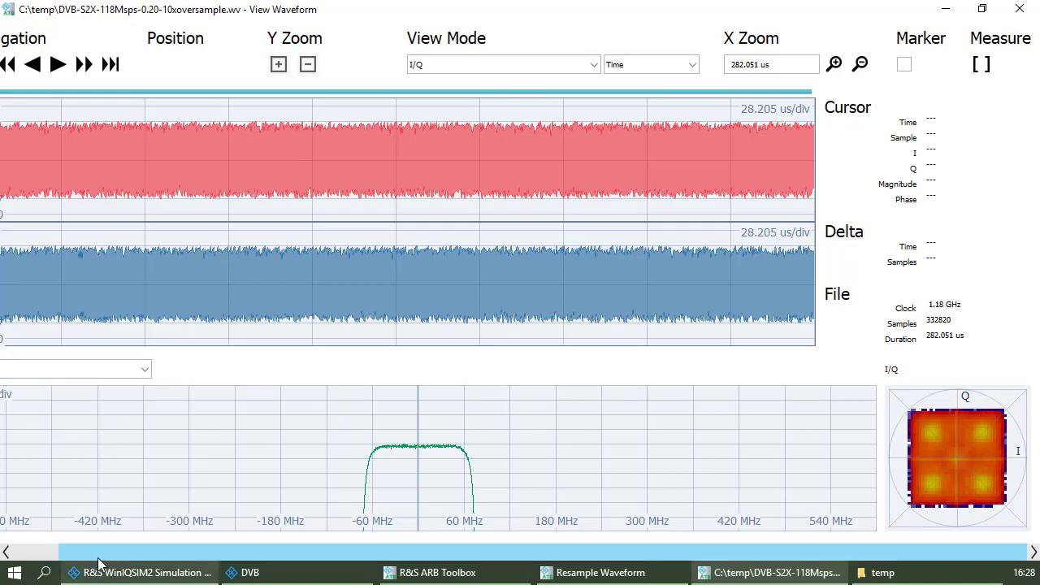
{"action": "left_click_drag", "start_coordinate": [118, 552], "coordinate": [95, 552]}
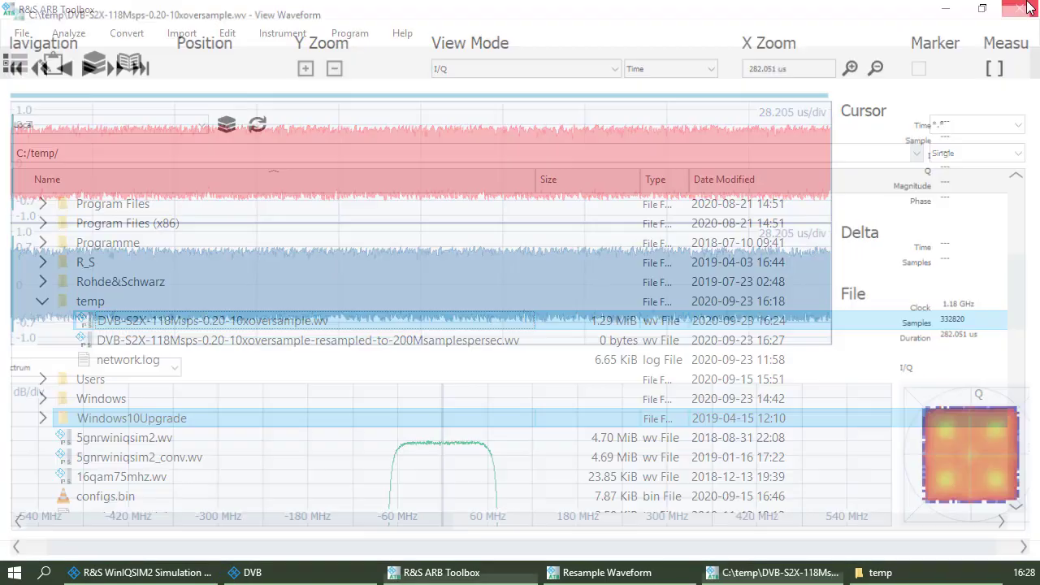
{"action": "left_click", "coordinate": [1019, 8]}
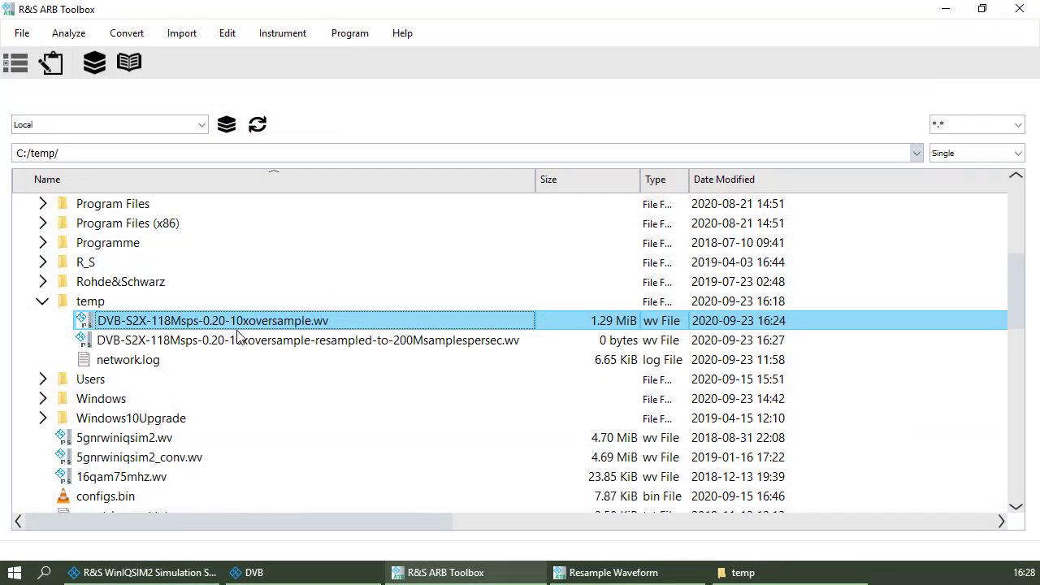
{"action": "left_click", "coordinate": [326, 342]}
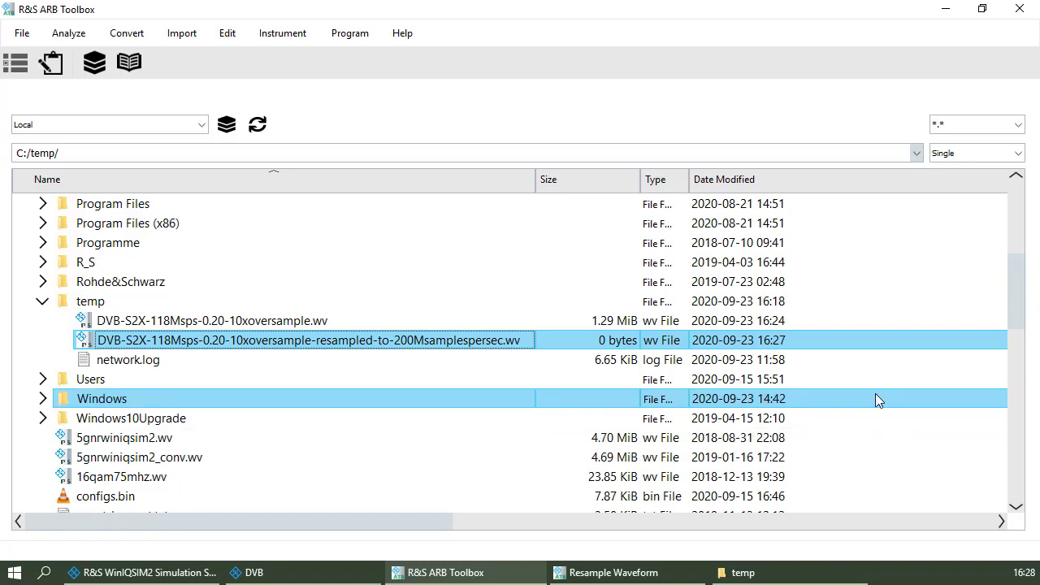